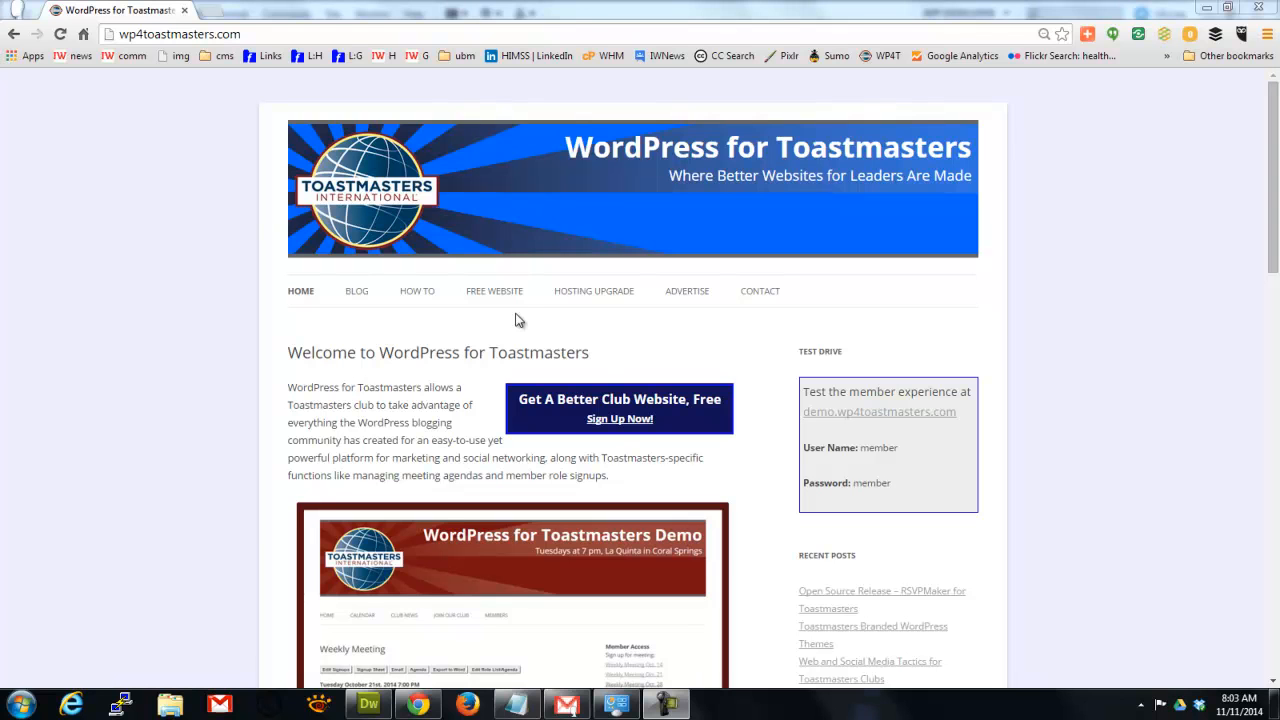
Open the free club website request form and enter club number 3278.
{"action": "left_click", "coordinate": [615, 424]}
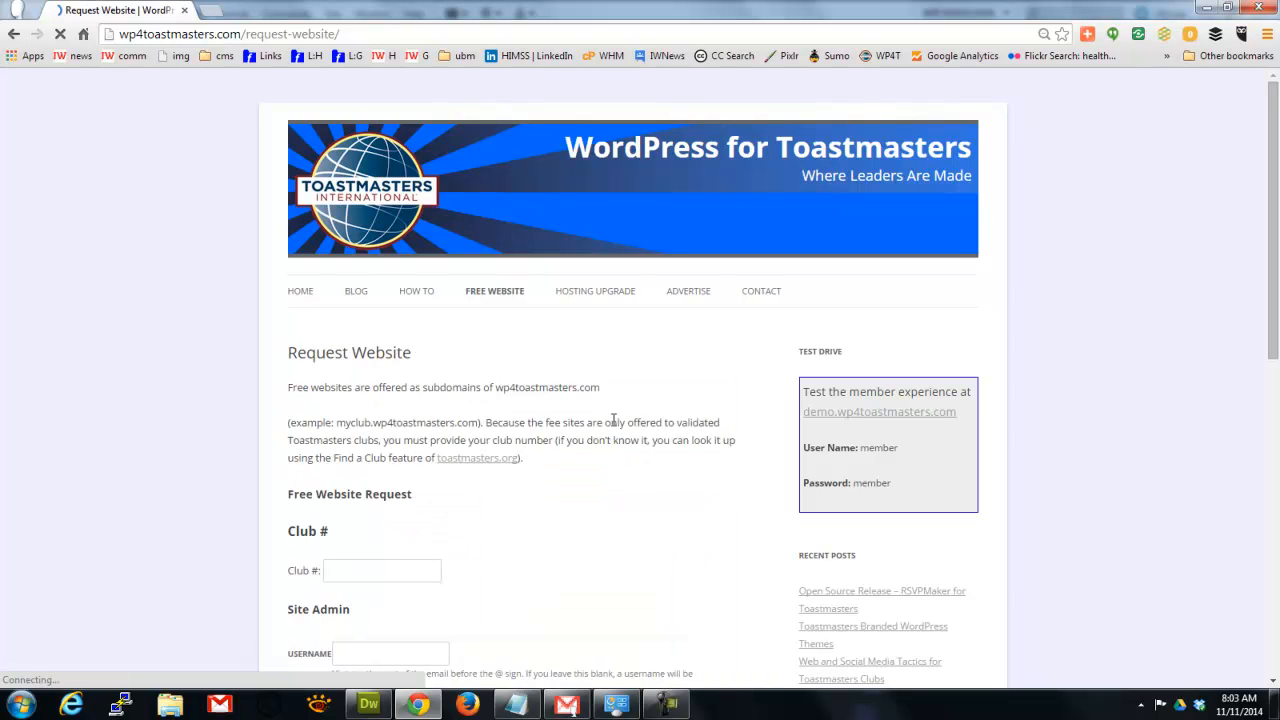
{"action": "left_click", "coordinate": [372, 571]}
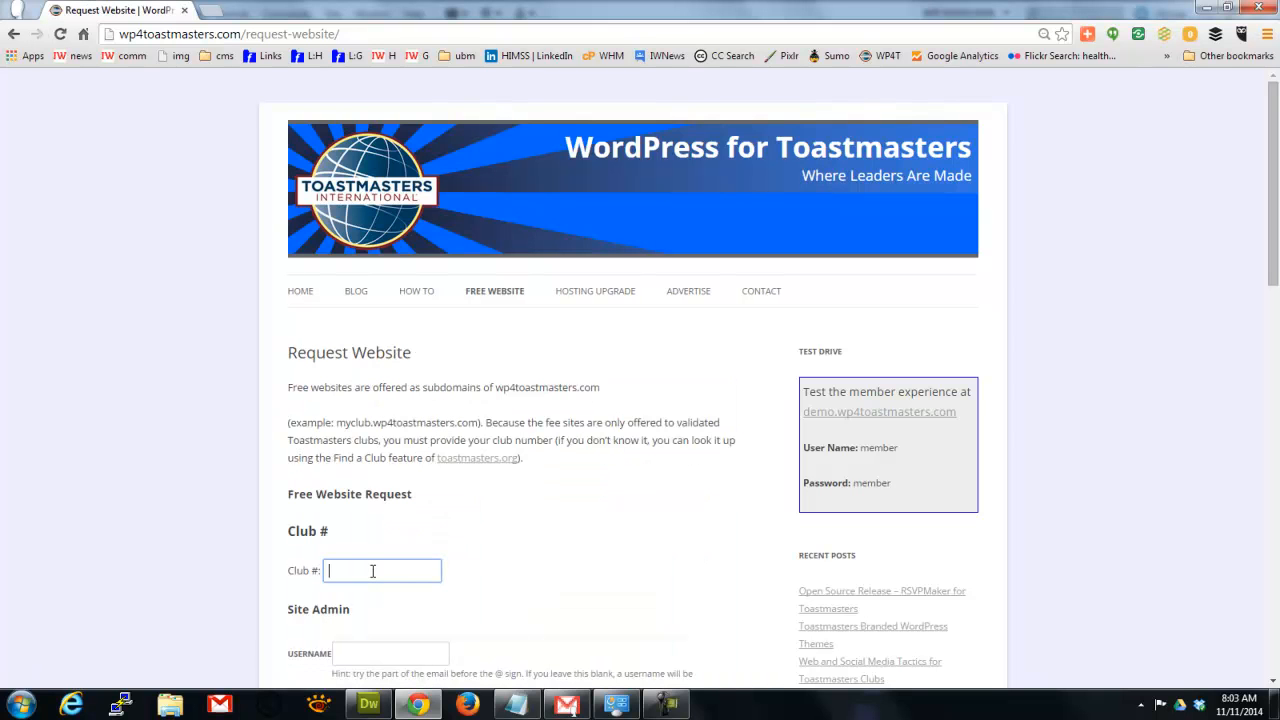
{"action": "type", "text": "3278"}
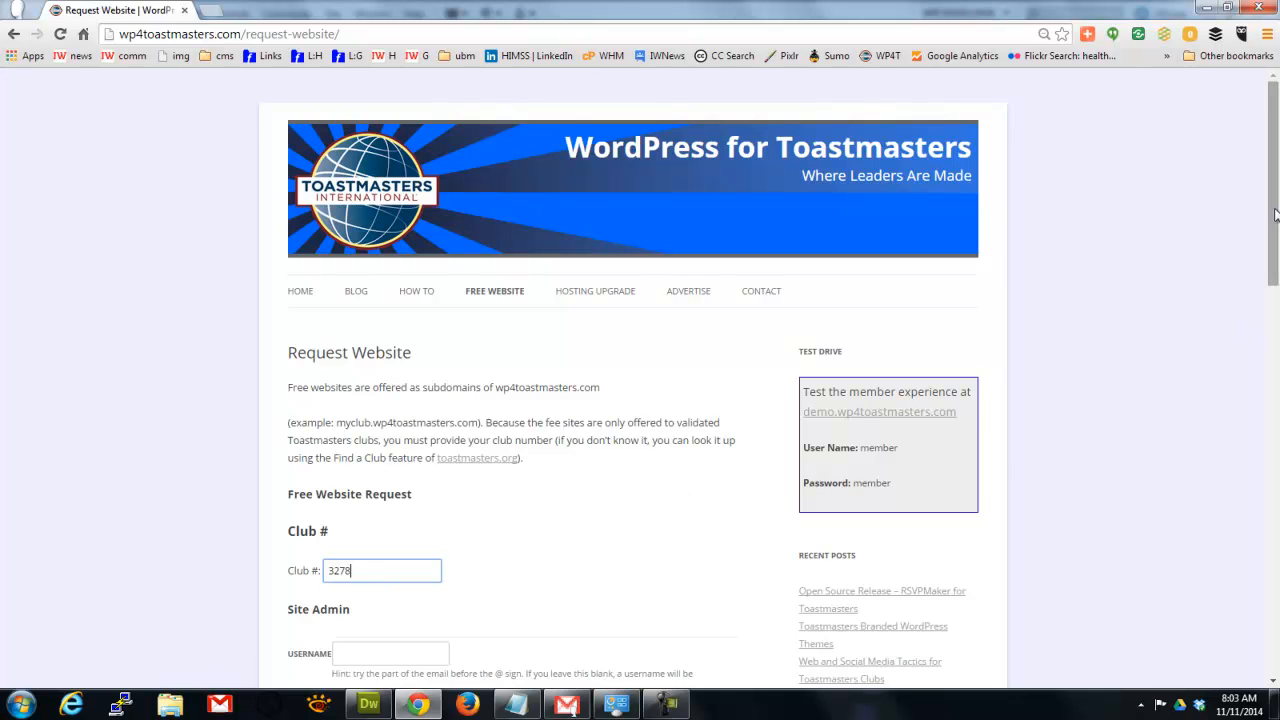
{"action": "left_click_drag", "start_coordinate": [1275, 218], "coordinate": [1275, 347]}
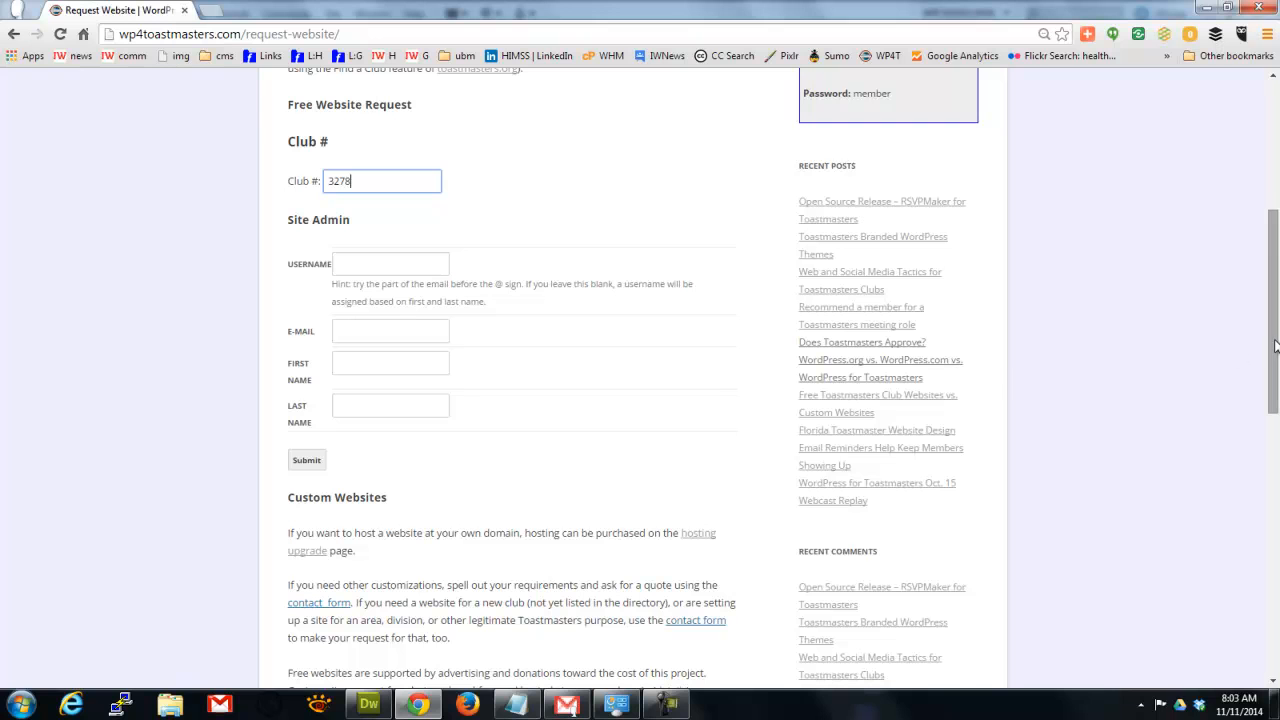
Fill in the site admin's e-mail address, first name and last name, then submit the request.
{"action": "left_click", "coordinate": [360, 334]}
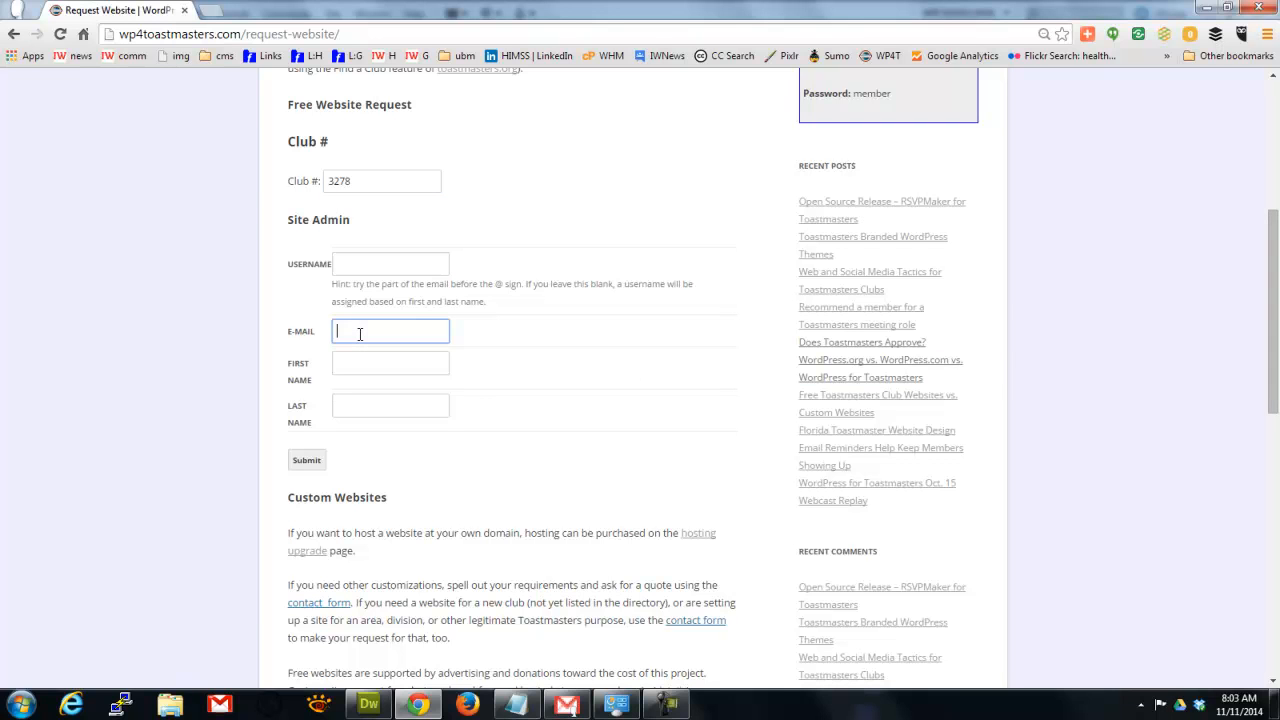
{"action": "key", "text": "Tab"}
{"action": "type", "text": "Testy"}
{"action": "key", "text": "Tab"}
{"action": "type", "text": "Tester"}
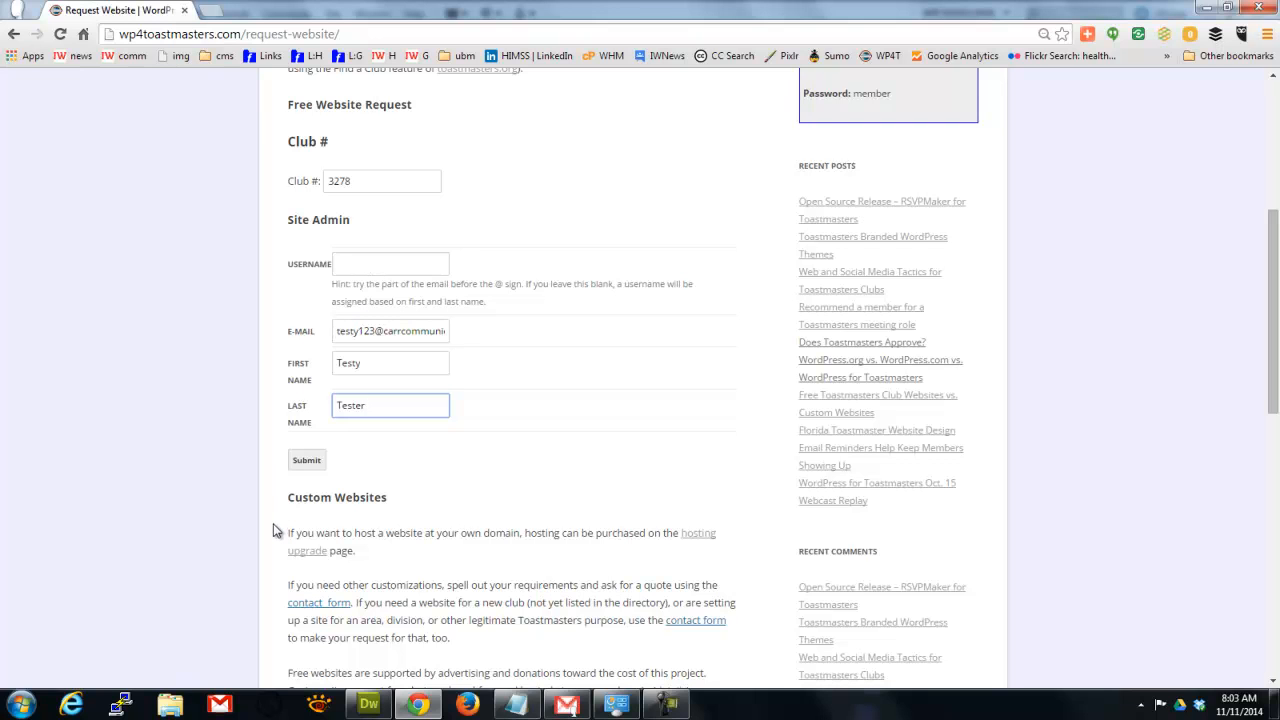
{"action": "type", "text": "123"}
{"action": "left_click", "coordinate": [307, 462]}
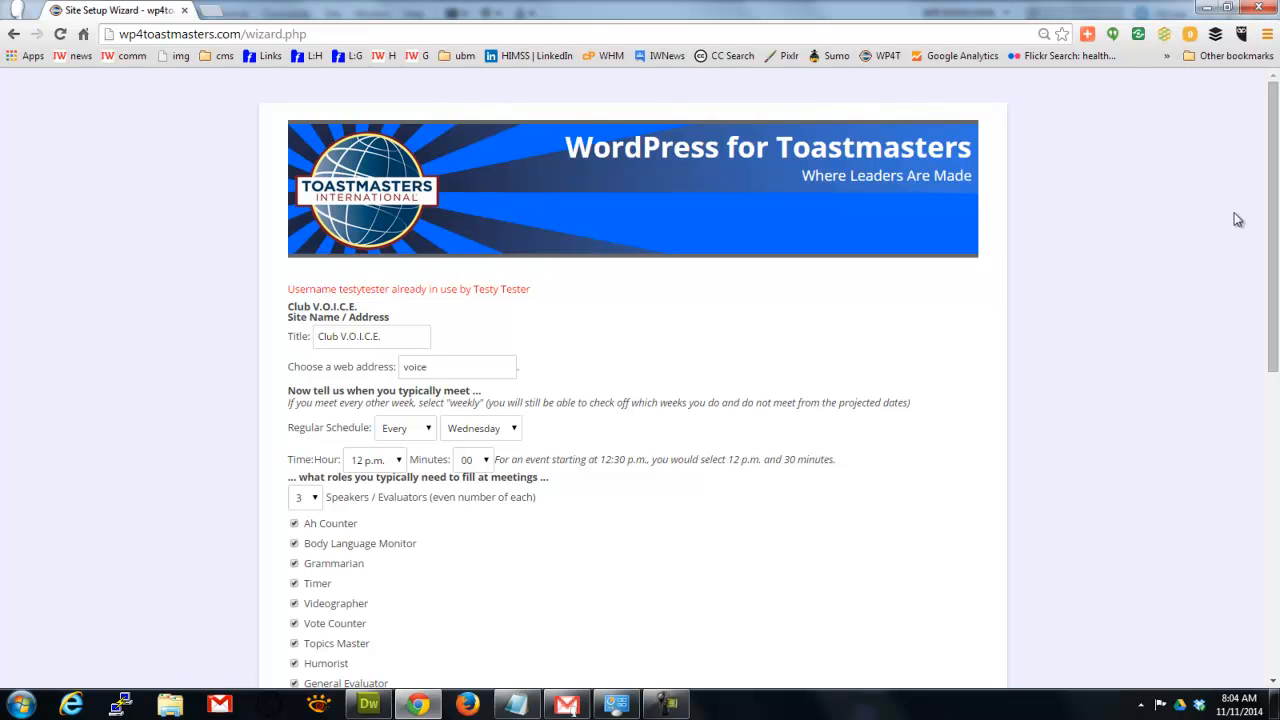
Uncheck Videographer in the wizard's meeting roles, keeping the other roles and 3 speakers/evaluators.
{"action": "left_click_drag", "start_coordinate": [1277, 185], "coordinate": [1275, 277]}
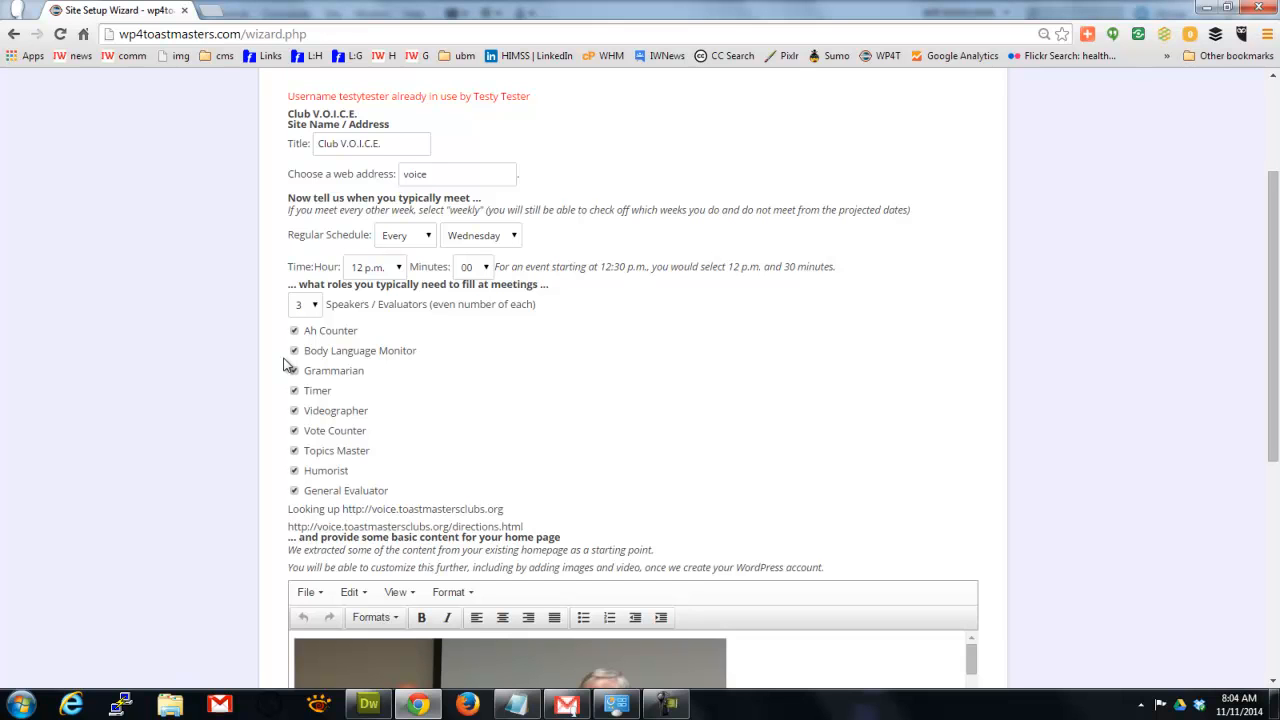
{"action": "left_click", "coordinate": [293, 411]}
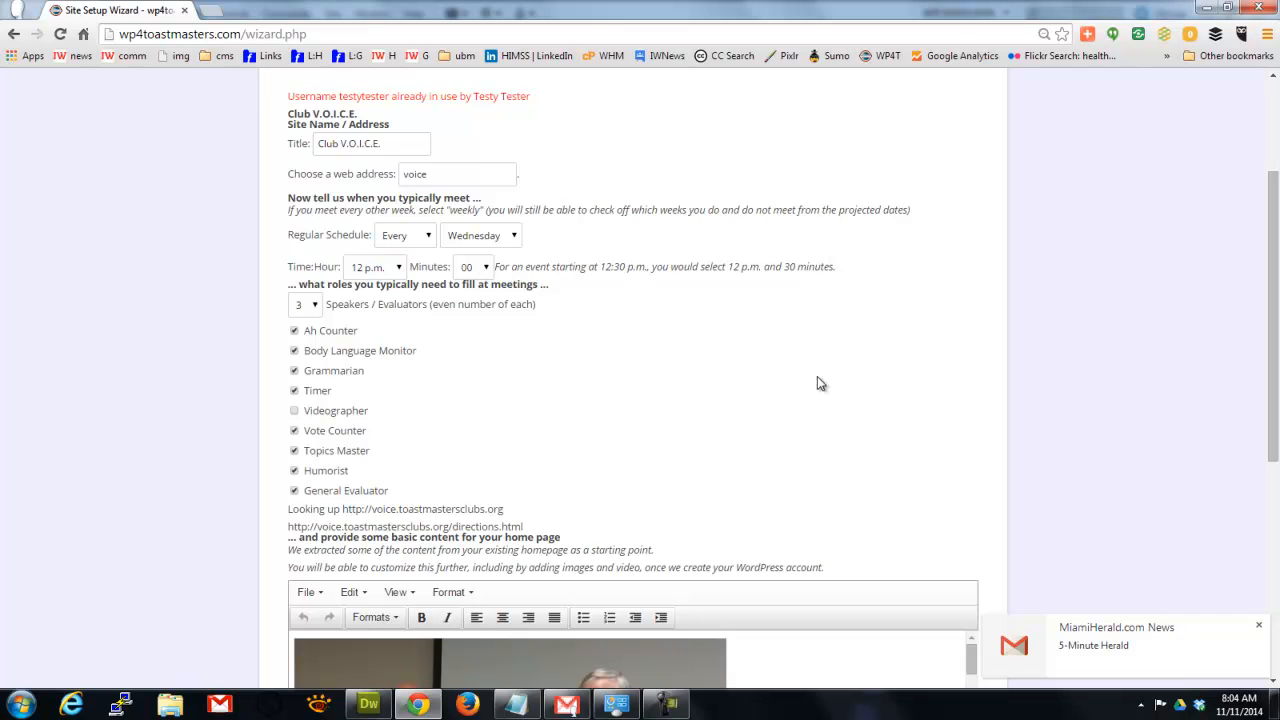
{"action": "left_click_drag", "start_coordinate": [1277, 226], "coordinate": [1276, 378]}
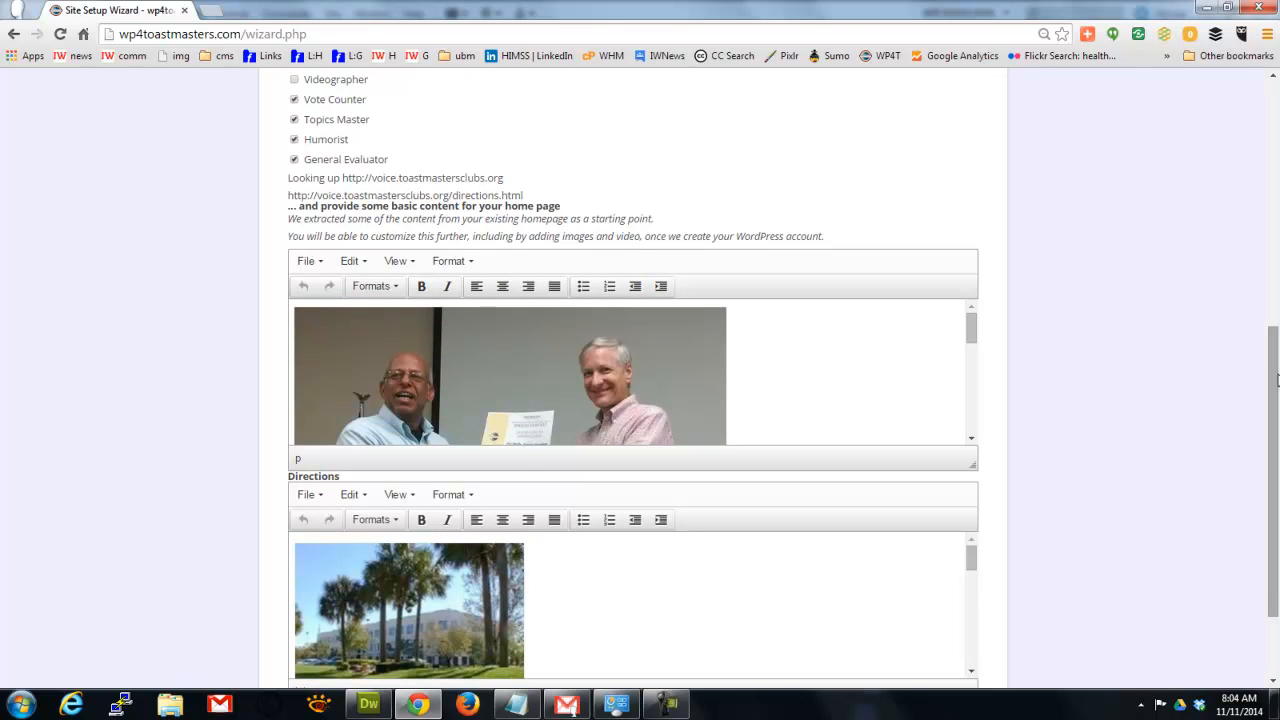
Put the Meetings line on its own line below the Directions photo, then save the setup.
{"action": "left_click_drag", "start_coordinate": [1276, 378], "coordinate": [1274, 508]}
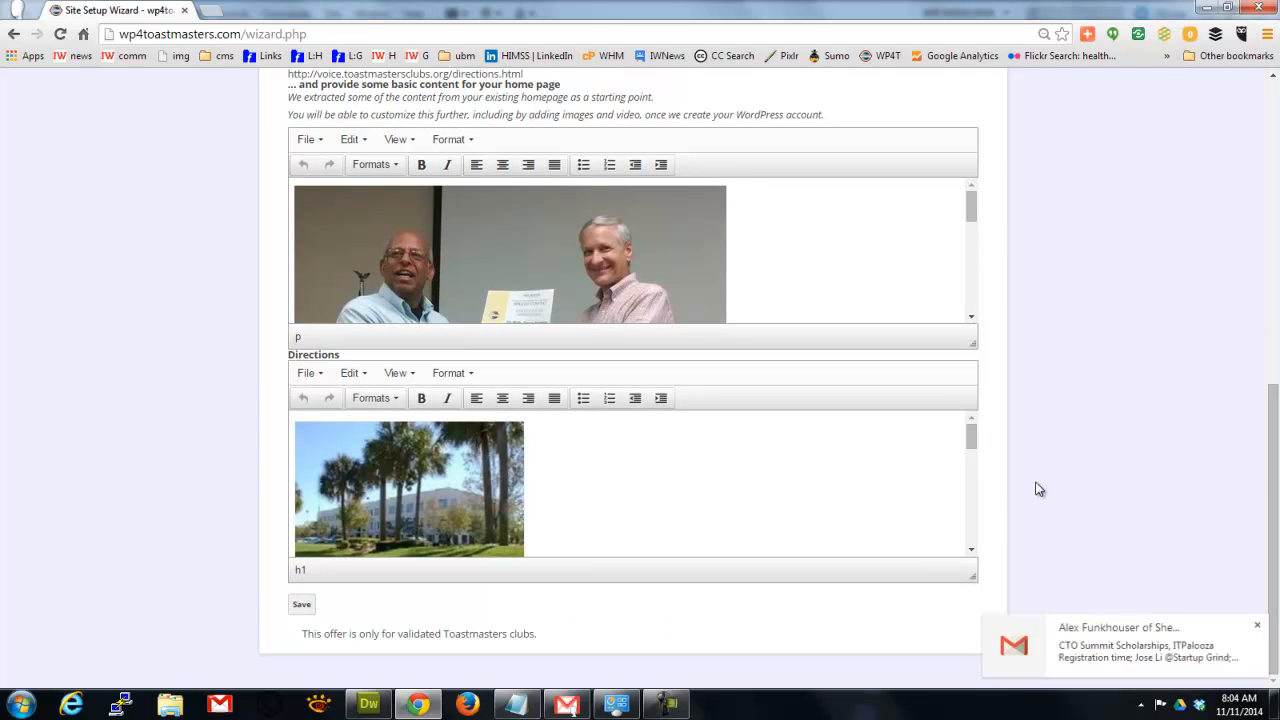
{"action": "mouse_move", "coordinate": [972, 437]}
{"action": "left_mouse_down"}
{"action": "mouse_move", "coordinate": [972, 514]}
{"action": "mouse_move", "coordinate": [970, 459]}
{"action": "left_mouse_up"}
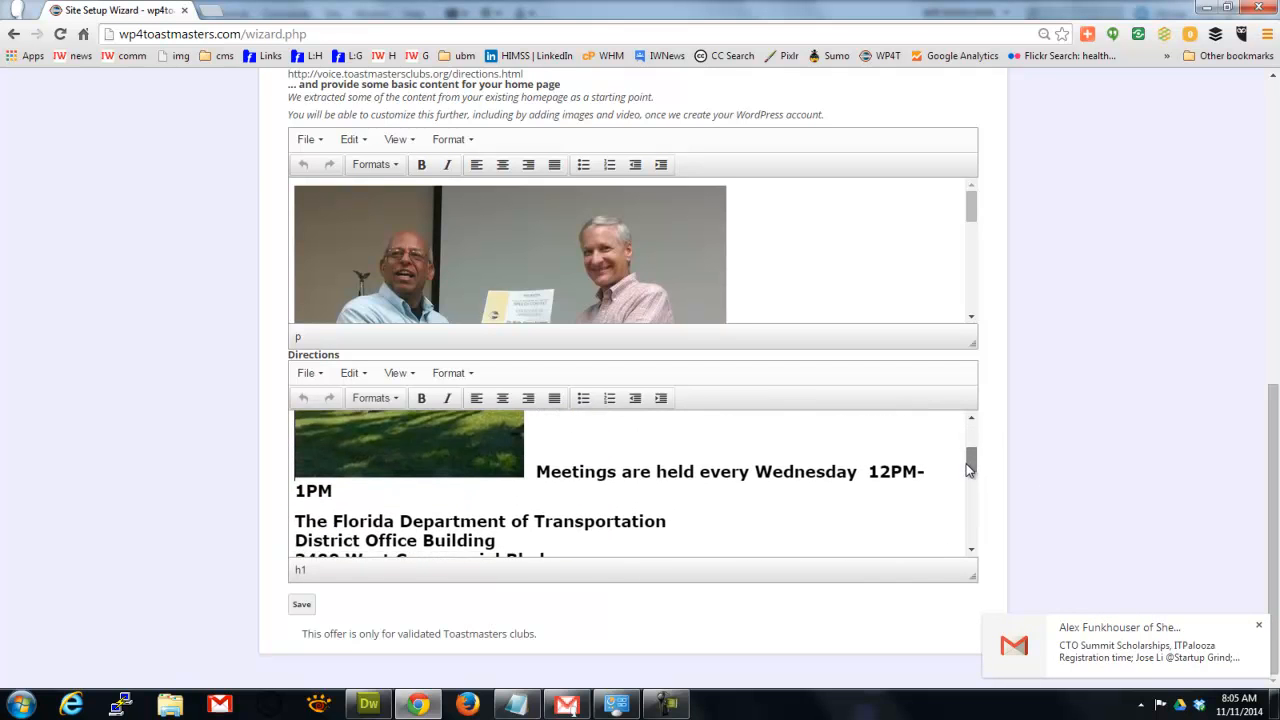
{"action": "left_click", "coordinate": [540, 475]}
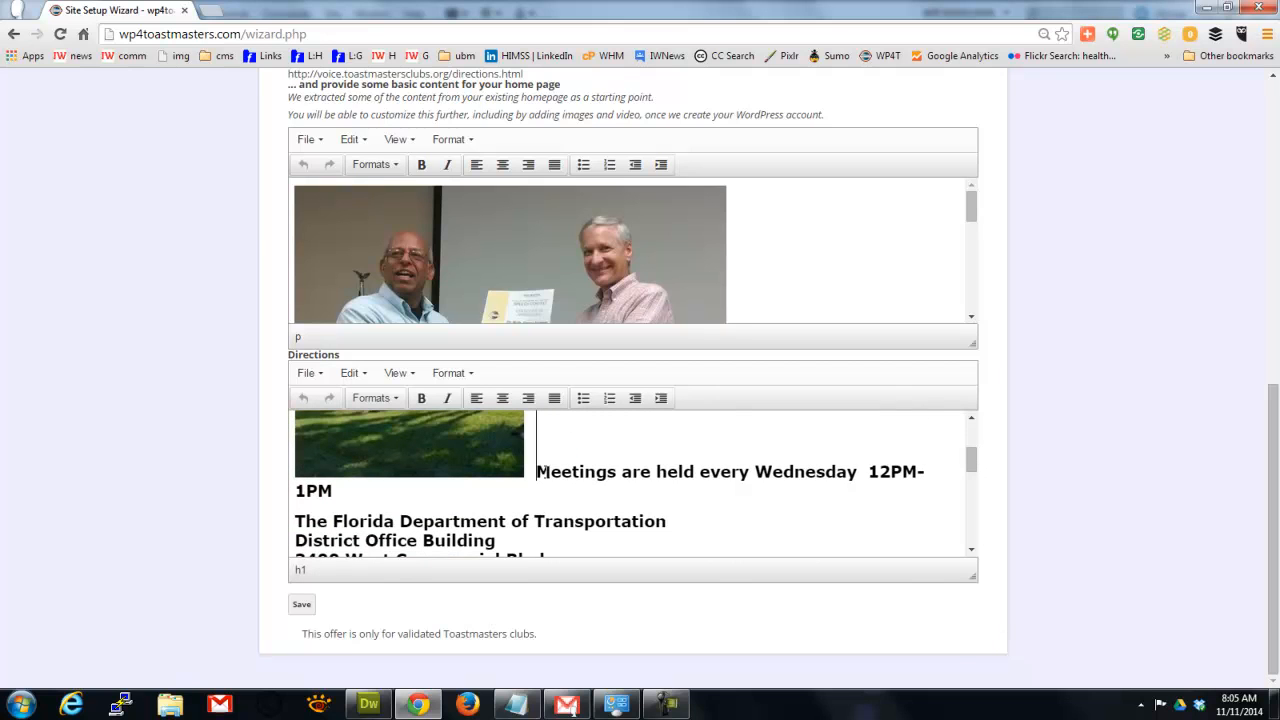
{"action": "key", "text": "Return"}
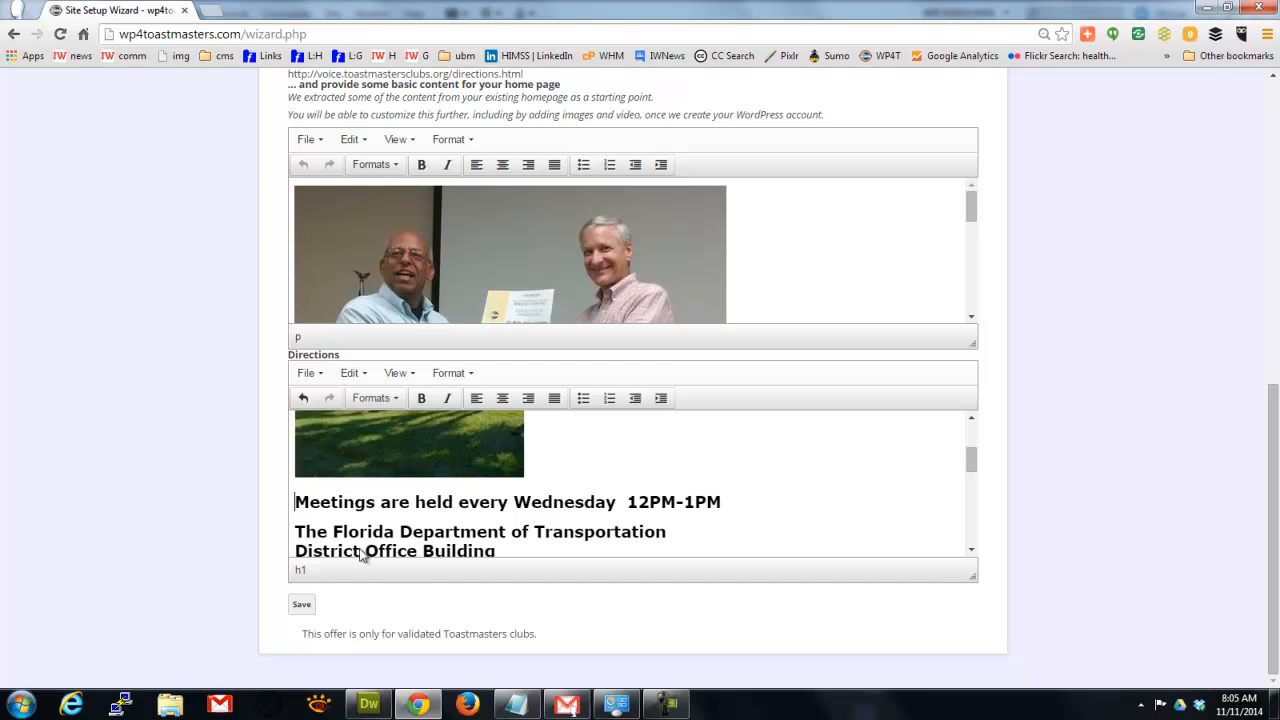
{"action": "left_click", "coordinate": [303, 607]}
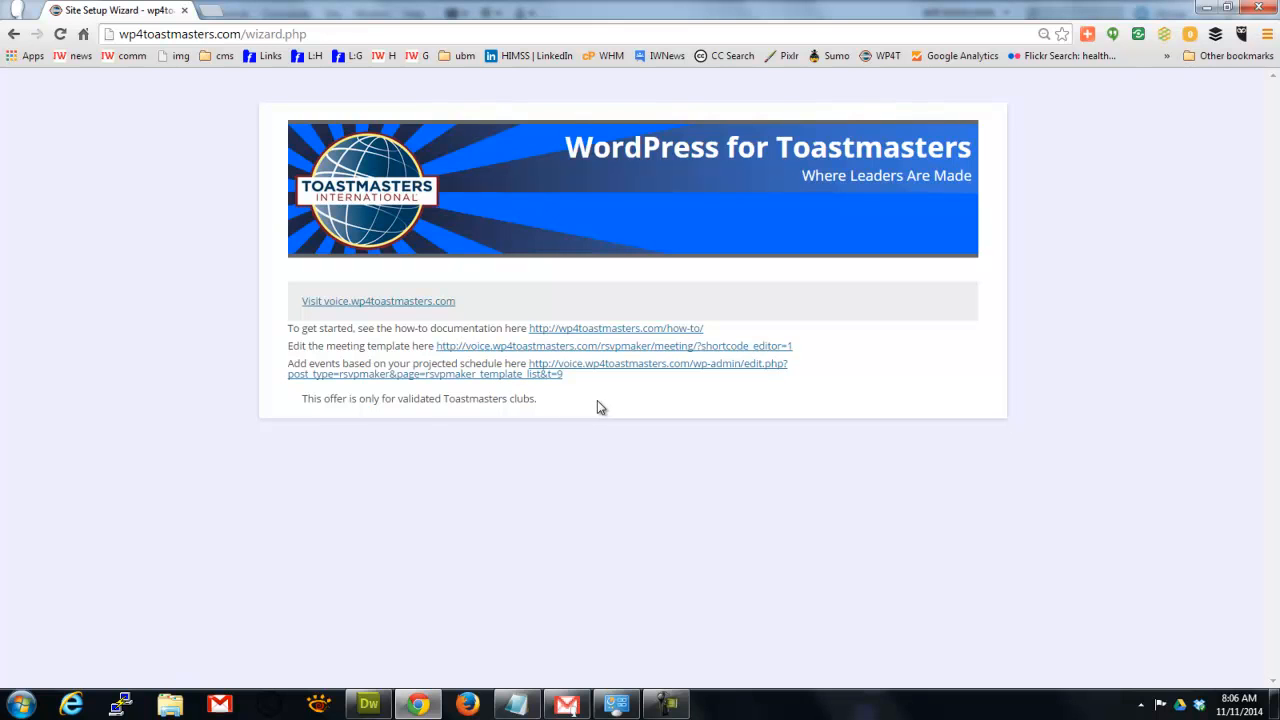
Visit the new voice.wp4toastmasters.com club site.
{"action": "left_click", "coordinate": [373, 301]}
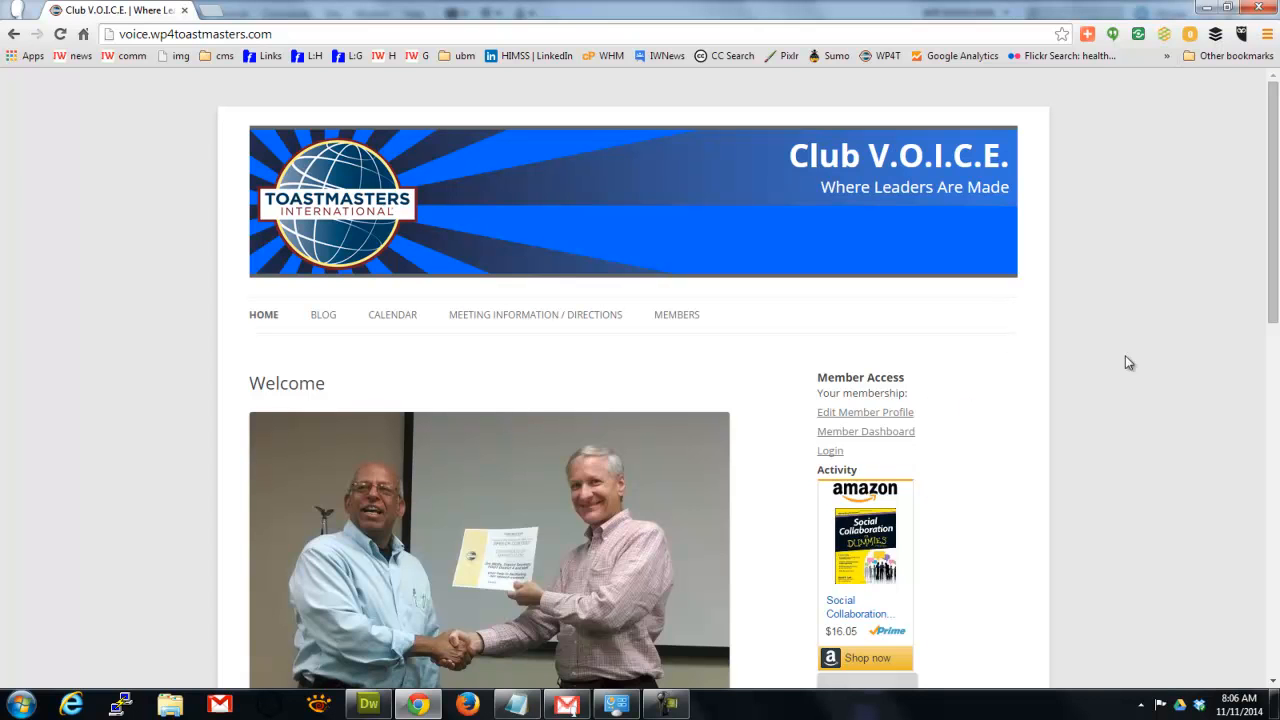
Follow the Member Dashboard link in the Member Access sidebar to reach the login page.
{"action": "left_click_drag", "start_coordinate": [1277, 234], "coordinate": [1272, 342]}
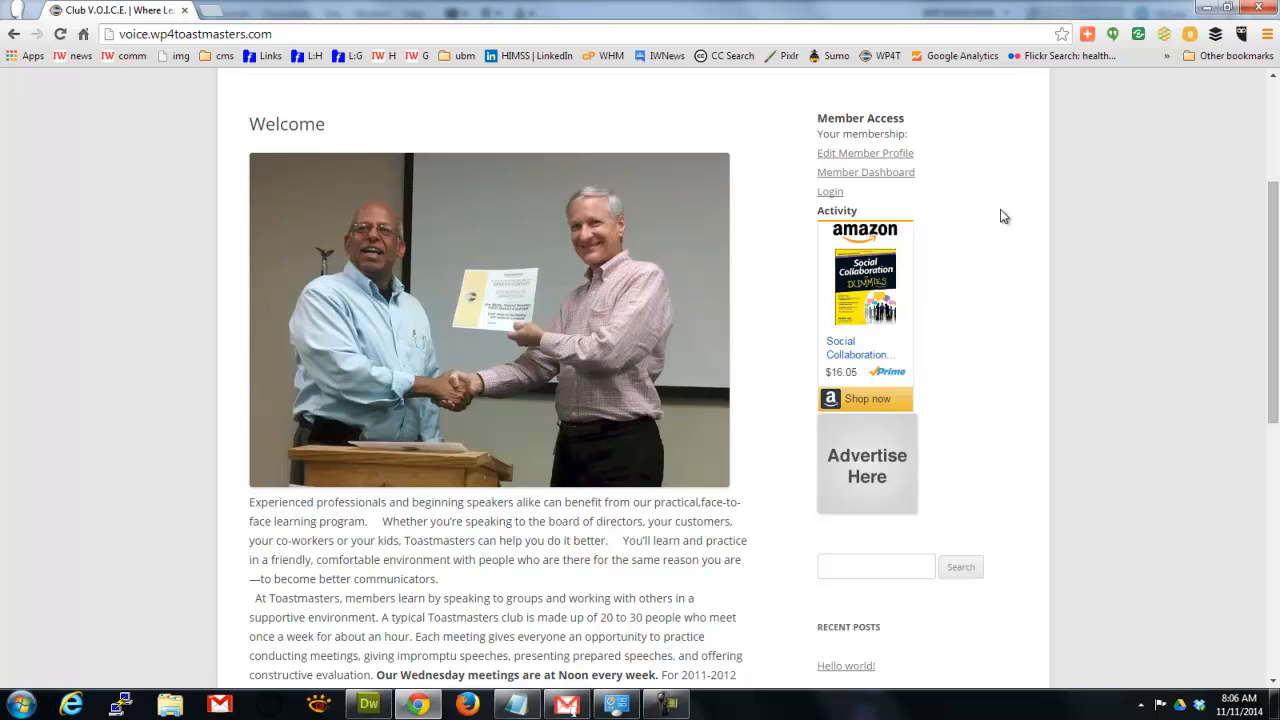
{"action": "left_click", "coordinate": [876, 177]}
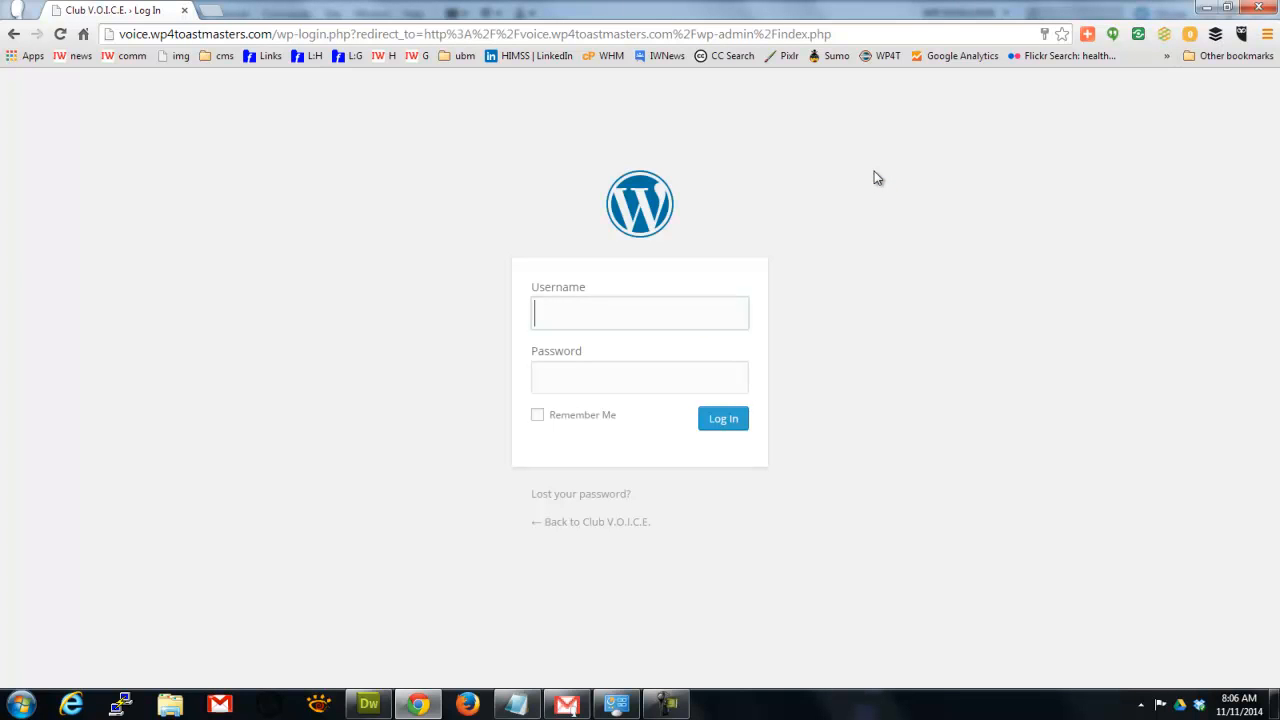
Log in to the Club V.O.I.C.E. site using the browser's saved username and password.
{"action": "type", "text": "da"}
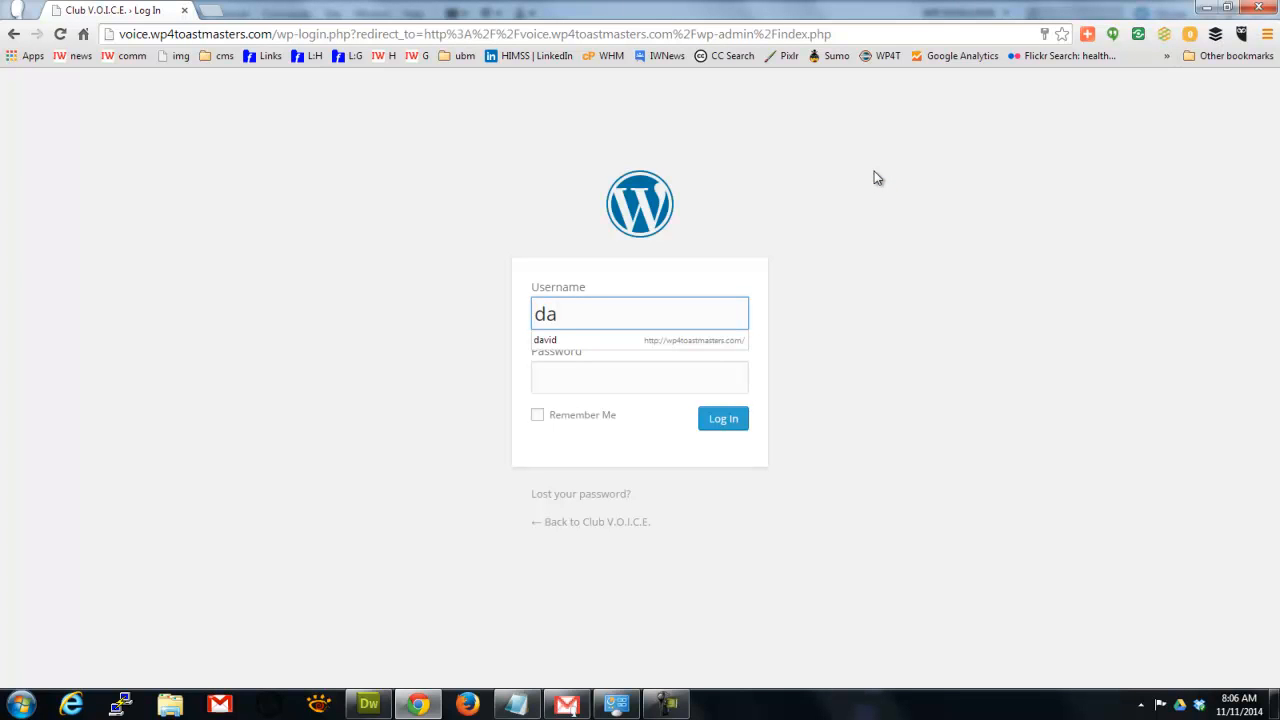
{"action": "key", "text": "Down"}
{"action": "key", "text": "Return"}
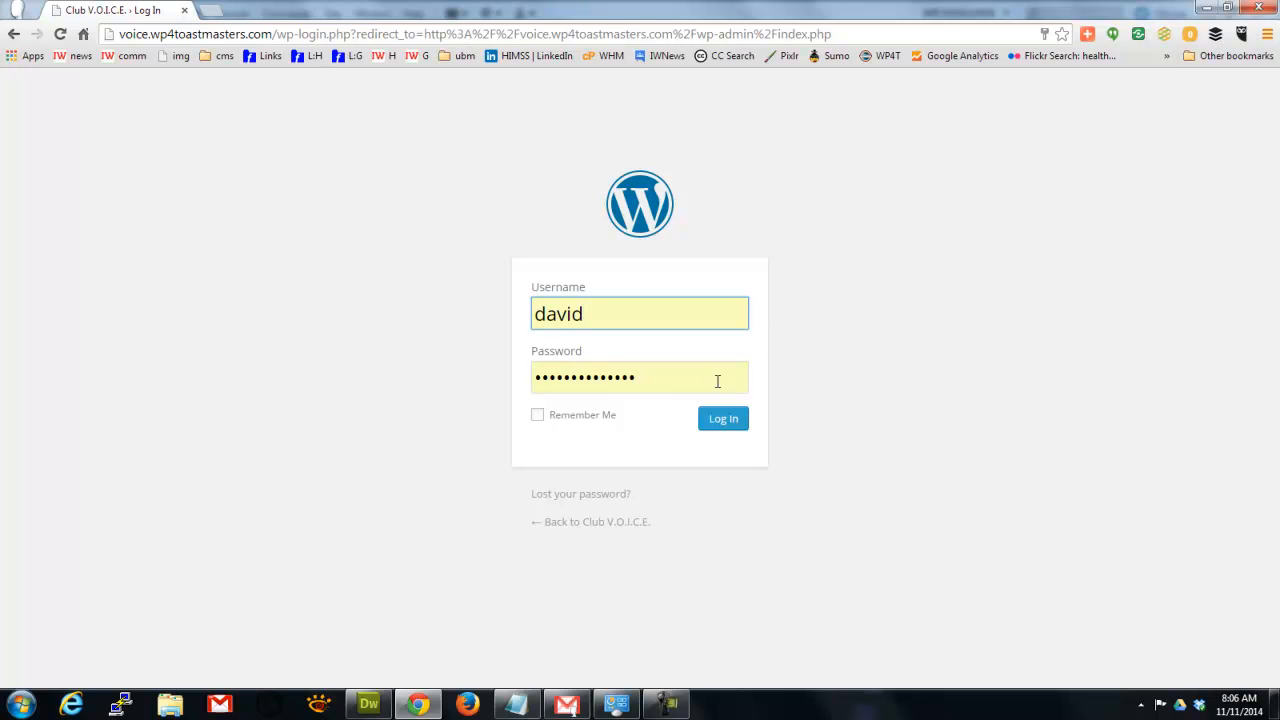
{"action": "left_click", "coordinate": [726, 426]}
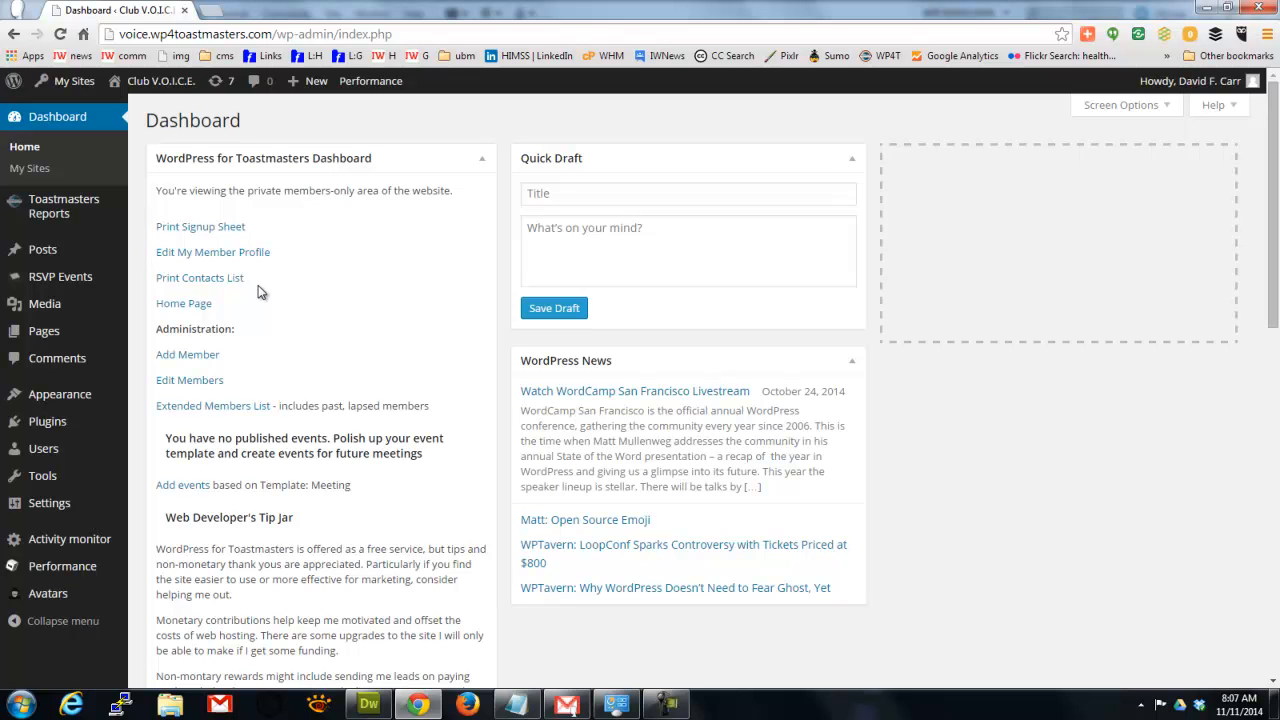
Choose Add events for 'based on Template: Meeting' from the Dashboard's Administration section.
{"action": "left_click_drag", "start_coordinate": [155, 337], "coordinate": [266, 333]}
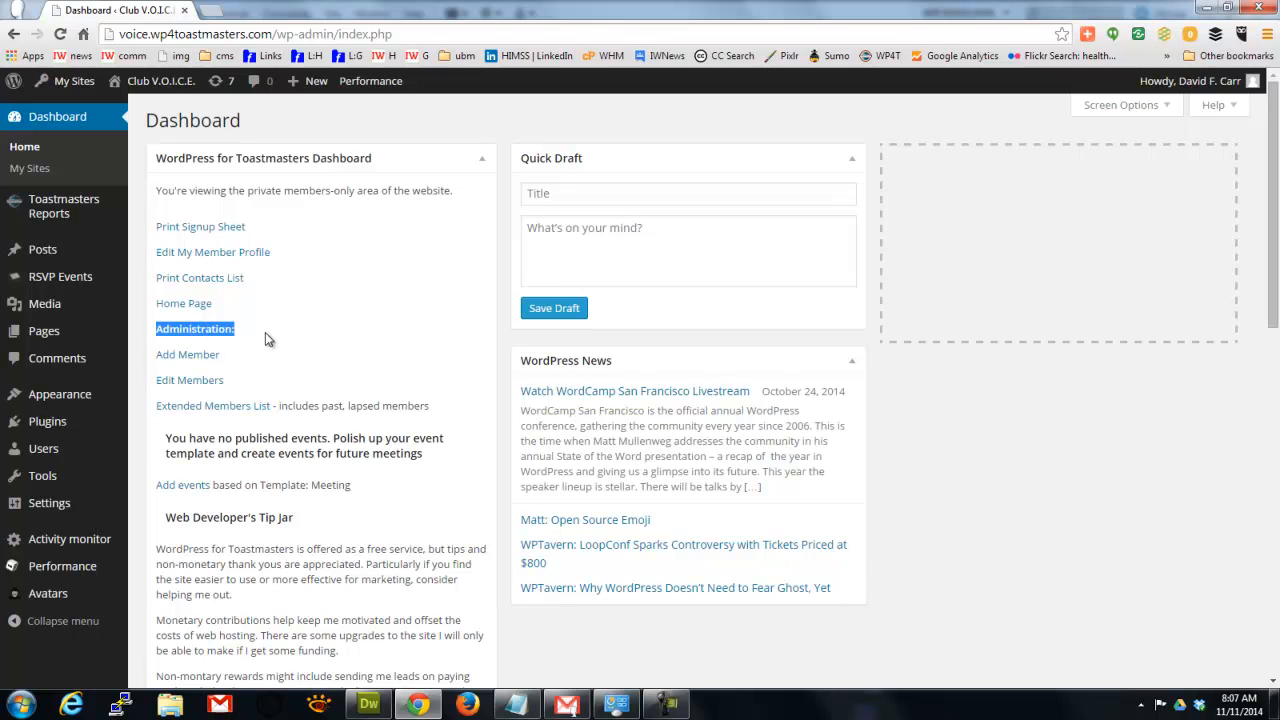
{"action": "left_click", "coordinate": [265, 332]}
{"action": "mouse_move", "coordinate": [75, 340]}
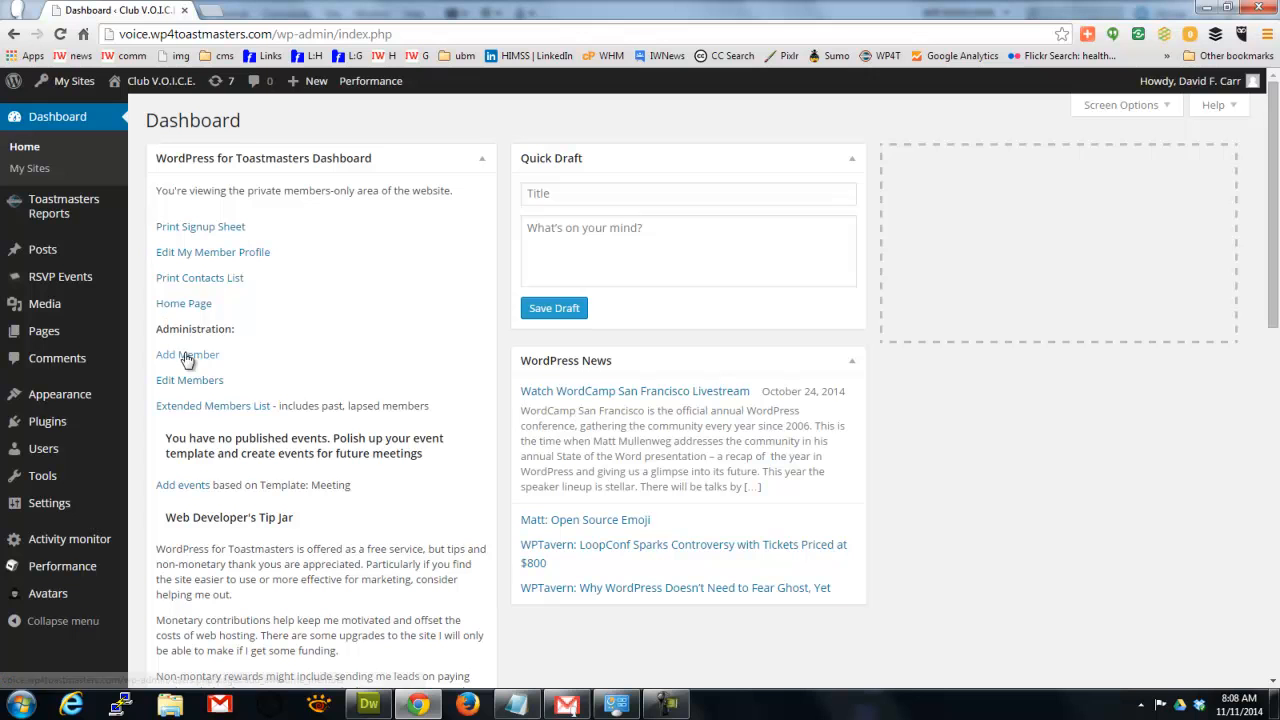
{"action": "left_click", "coordinate": [181, 492]}
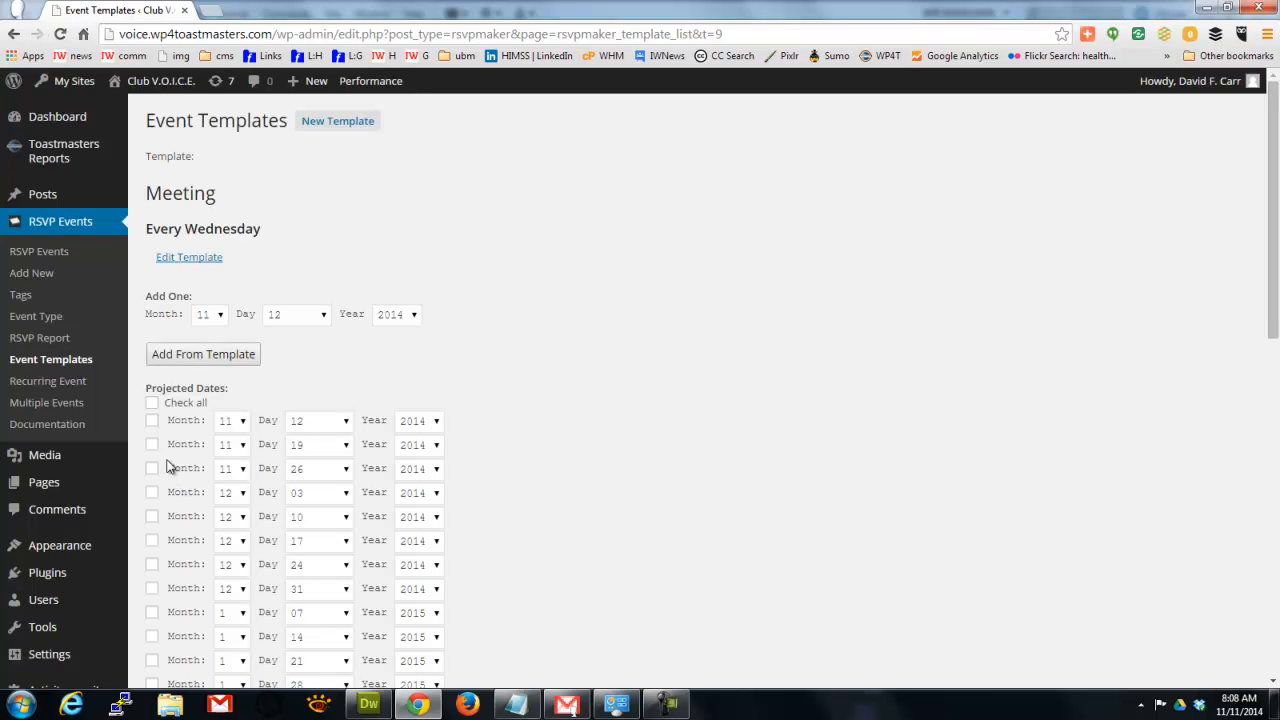
Add Meeting events for all projected Wednesday dates and open the 2014-11-19 event for editing.
{"action": "left_click", "coordinate": [152, 406]}
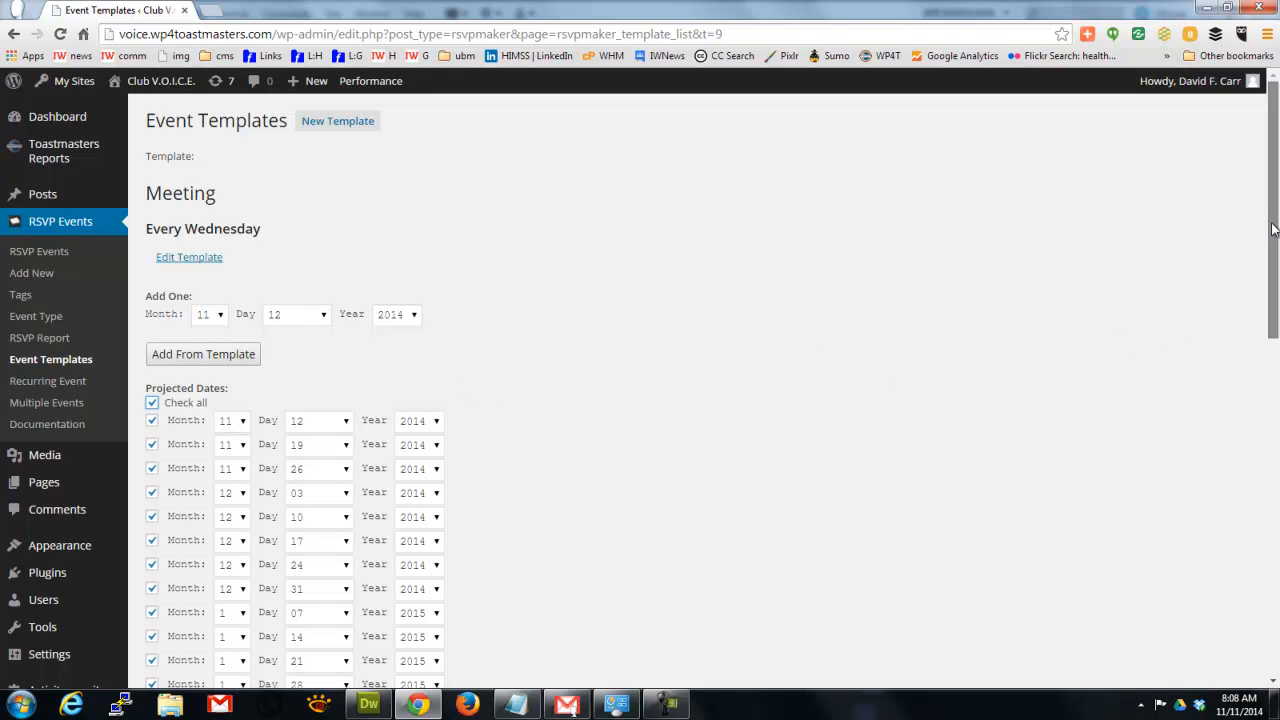
{"action": "left_click_drag", "start_coordinate": [1273, 229], "coordinate": [1268, 457]}
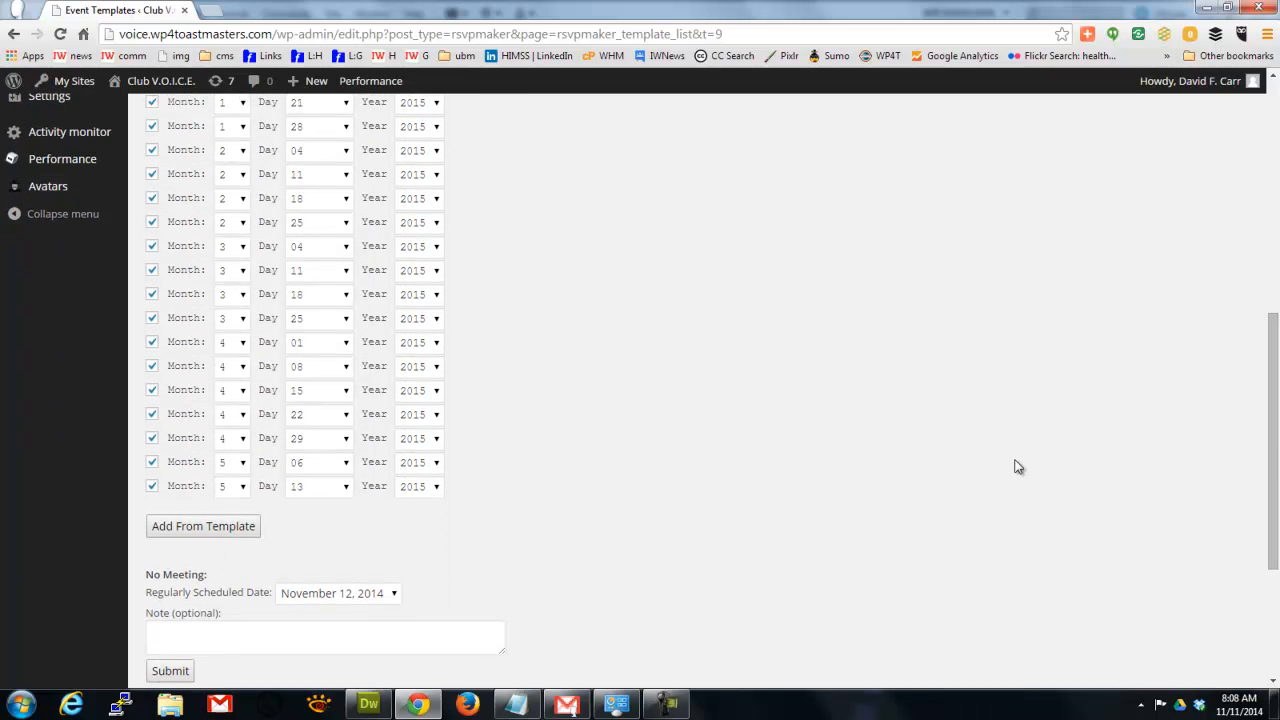
{"action": "left_click", "coordinate": [193, 536]}
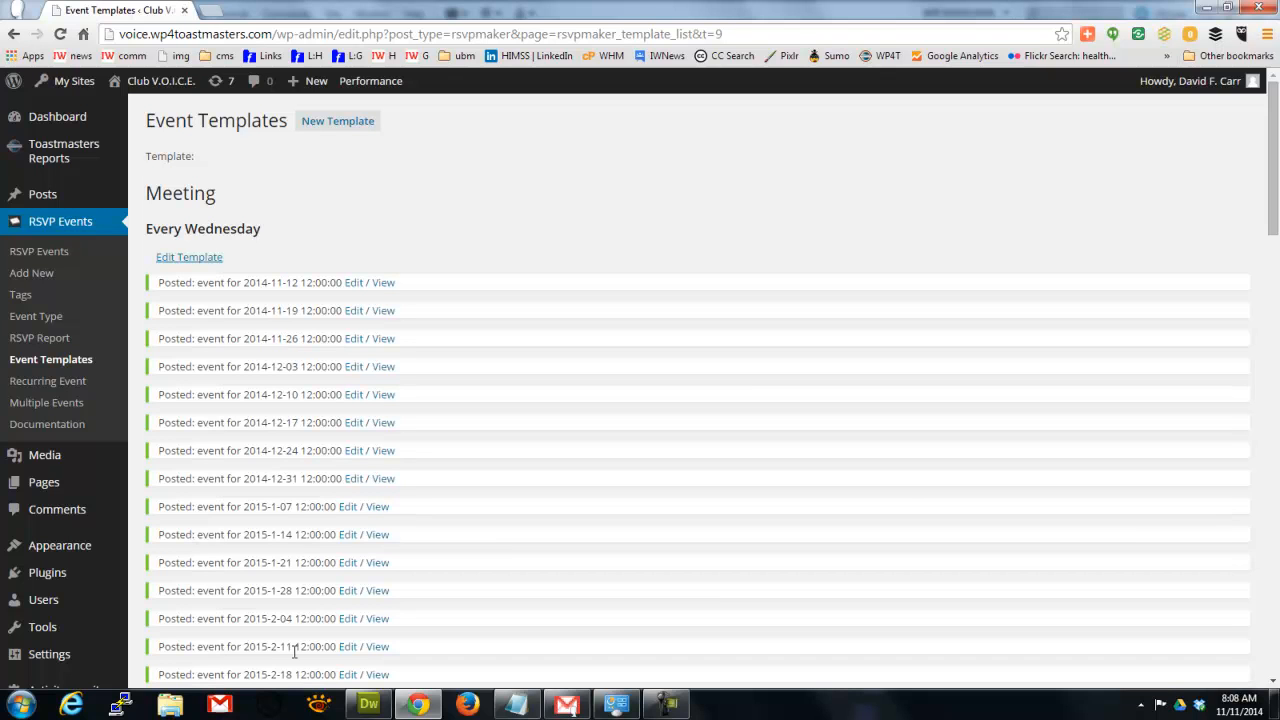
{"action": "left_click", "coordinate": [352, 318]}
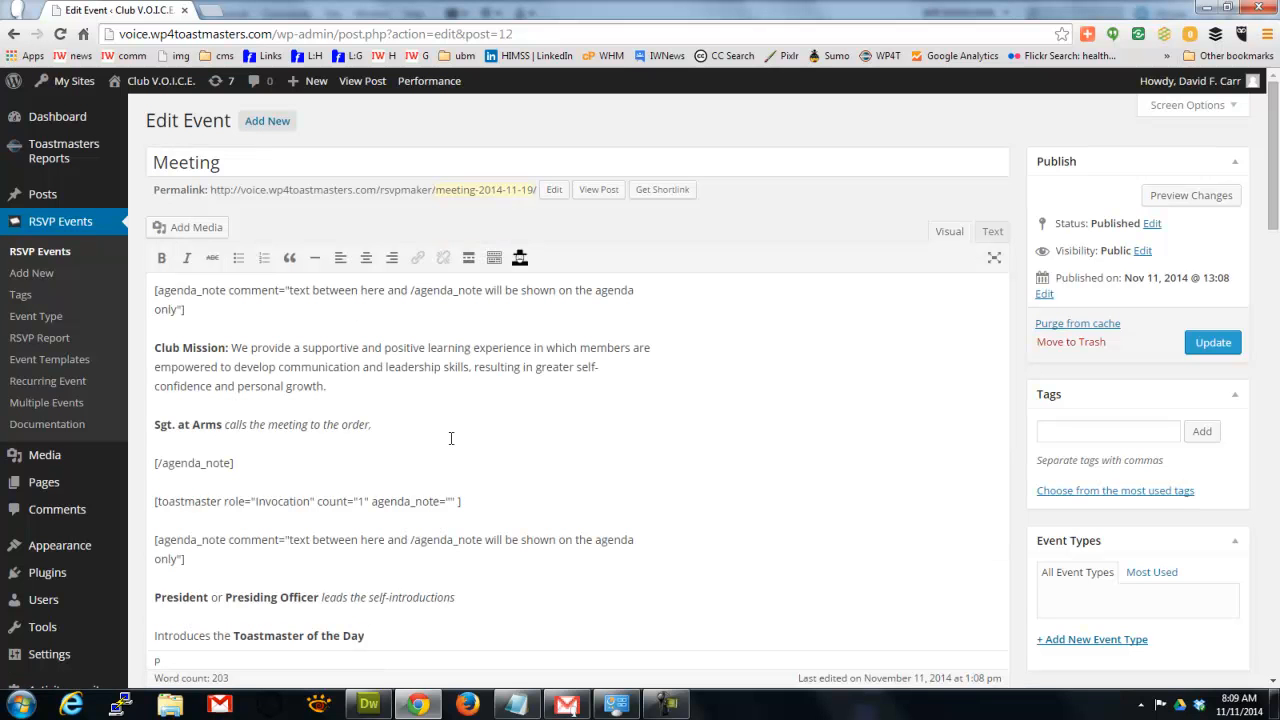
Change count="3" to count="2" in the Speaker and Evaluator shortcodes of the November 19 agenda.
{"action": "left_click_drag", "start_coordinate": [1275, 207], "coordinate": [1272, 357]}
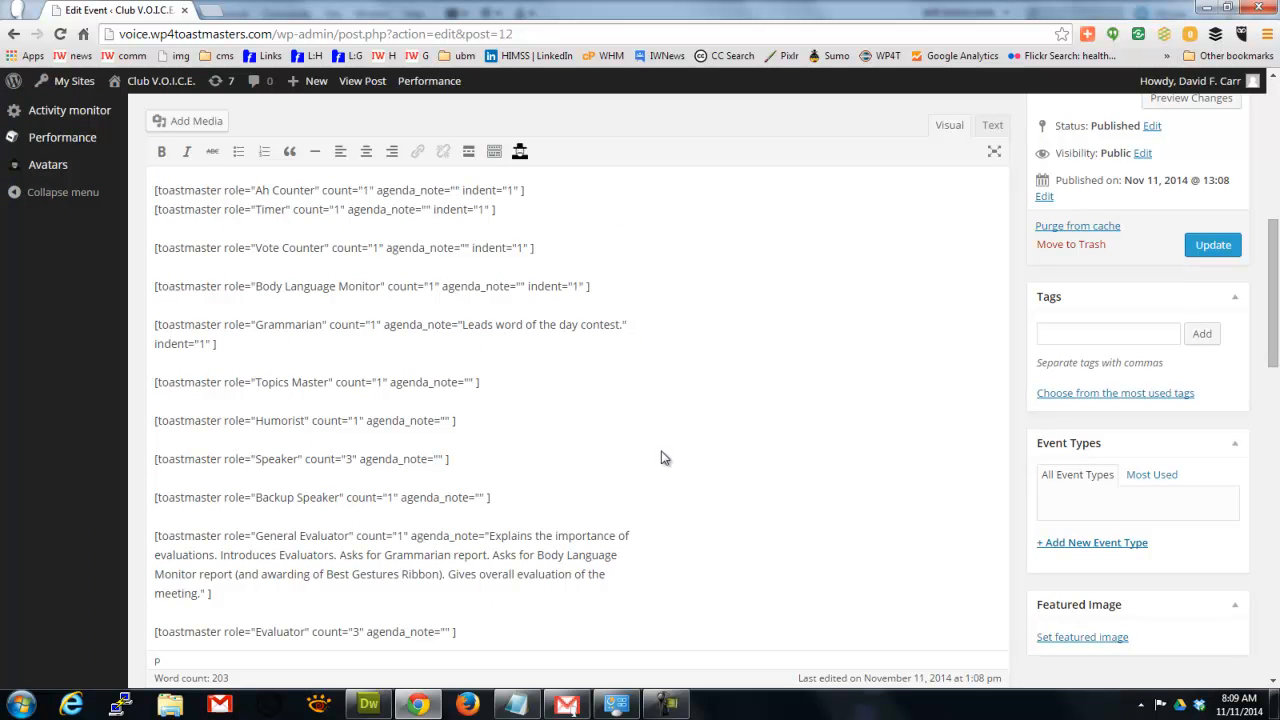
{"action": "left_click", "coordinate": [353, 459]}
{"action": "key", "text": "BackSpace"}
{"action": "type", "text": "2"}
{"action": "left_click", "coordinate": [359, 631]}
{"action": "key", "text": "BackSpace"}
{"action": "type", "text": "2"}
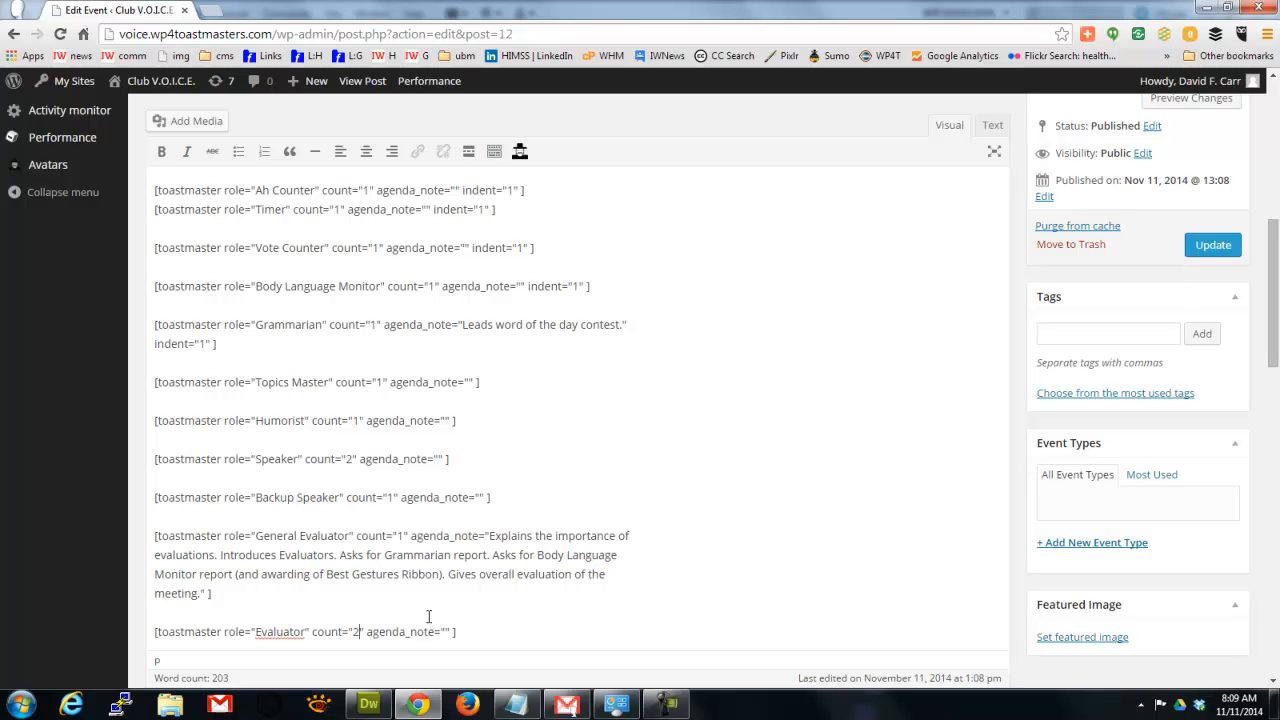